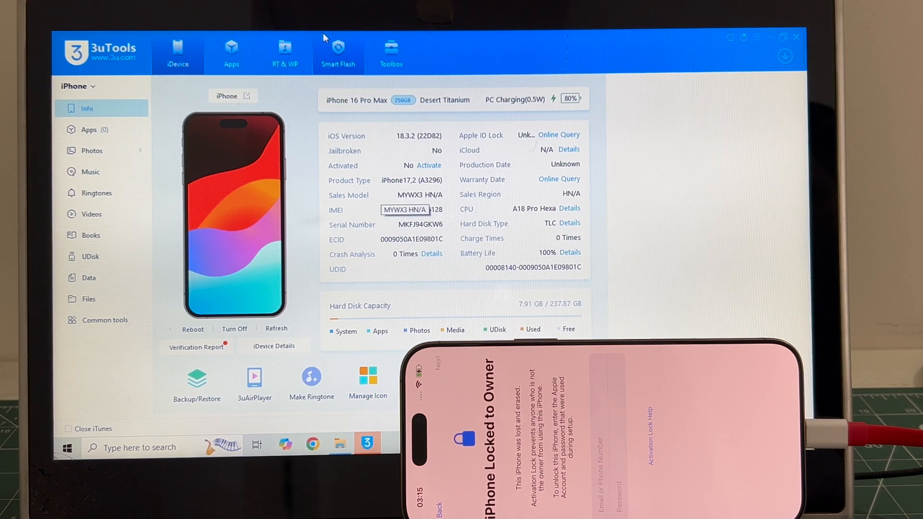
- Go to Pro Flash and run the SHSH adapted-version check for the iPhone in DFU mode
{"action": "left_click", "coordinate": [338, 51]}
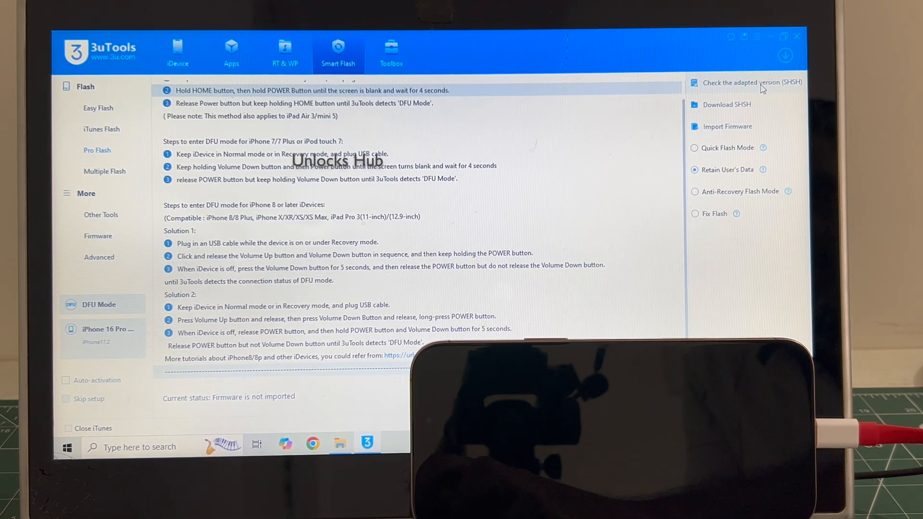
{"action": "left_click", "coordinate": [763, 85]}
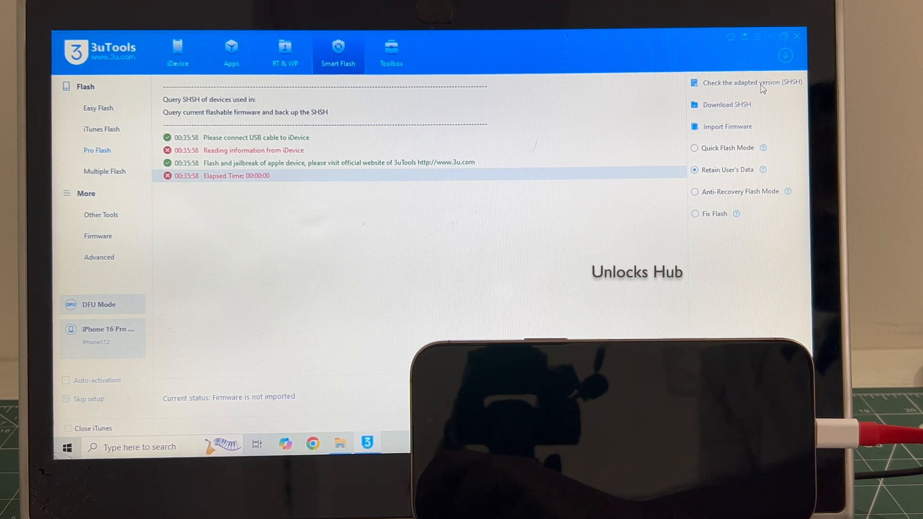
- Start importing a firmware file, bringing up the IPSW file browser
{"action": "left_click", "coordinate": [728, 127]}
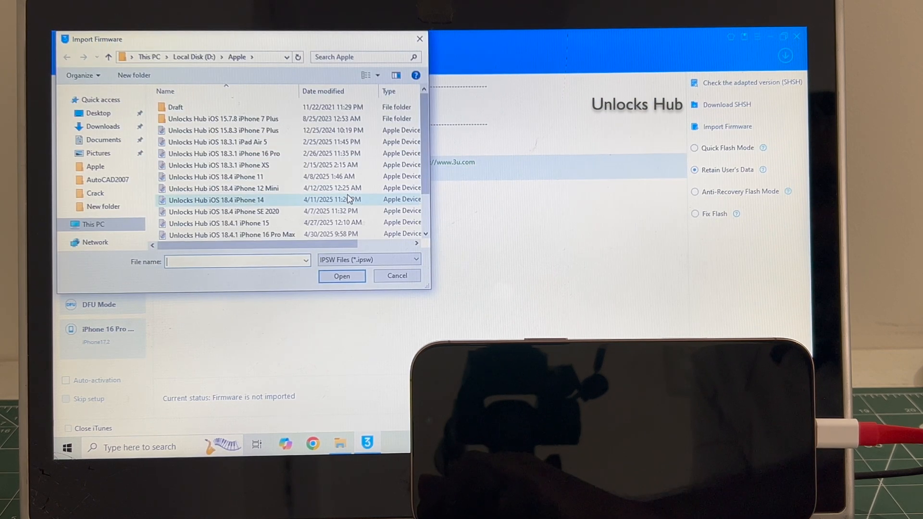
{"action": "scroll", "coordinate": [289, 199], "scroll_direction": "down", "scroll_amount": 1}
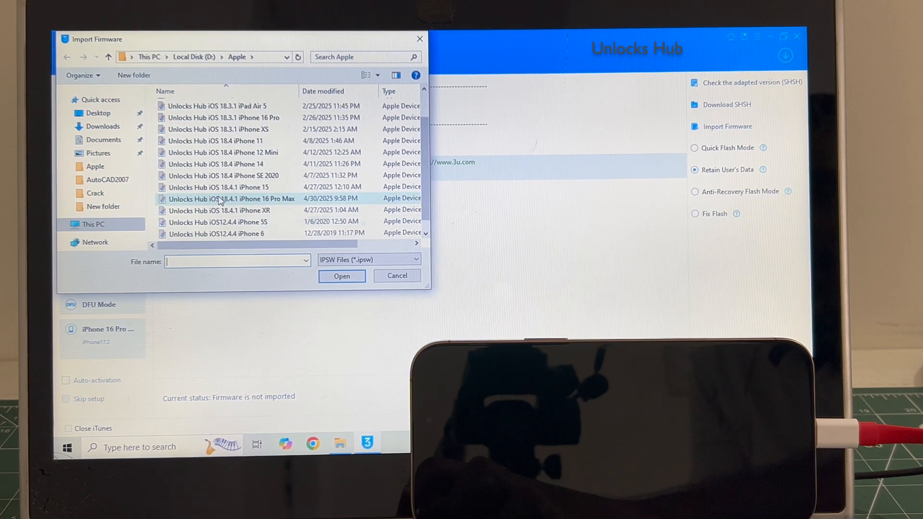
- Select the 'Unlocks Hub iOS 18.4.1 iPhone 16 Pro Max' IPSW and confirm the import
{"action": "left_click", "coordinate": [220, 199]}
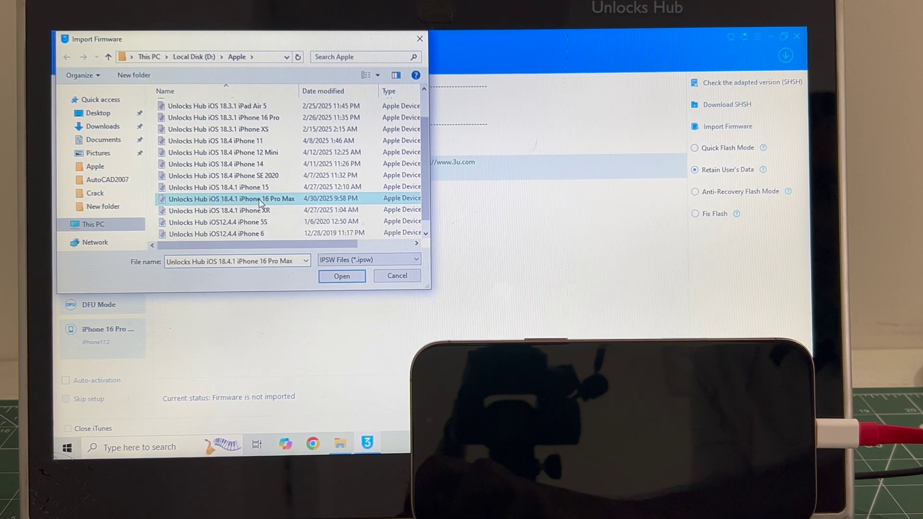
{"action": "left_click", "coordinate": [341, 277]}
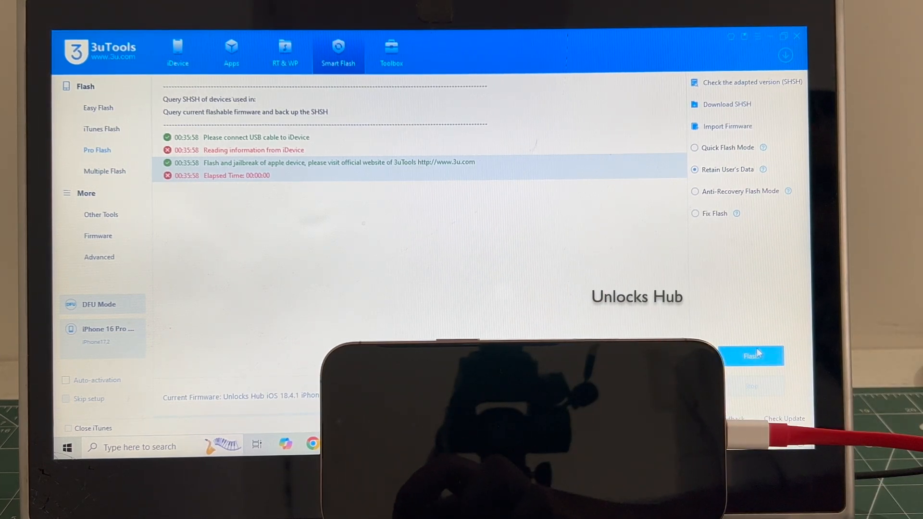
- Start flashing the iOS 18.4.1 firmware and accept the Find My iPhone reminder
{"action": "left_click", "coordinate": [757, 353]}
{"action": "left_click", "coordinate": [523, 270]}
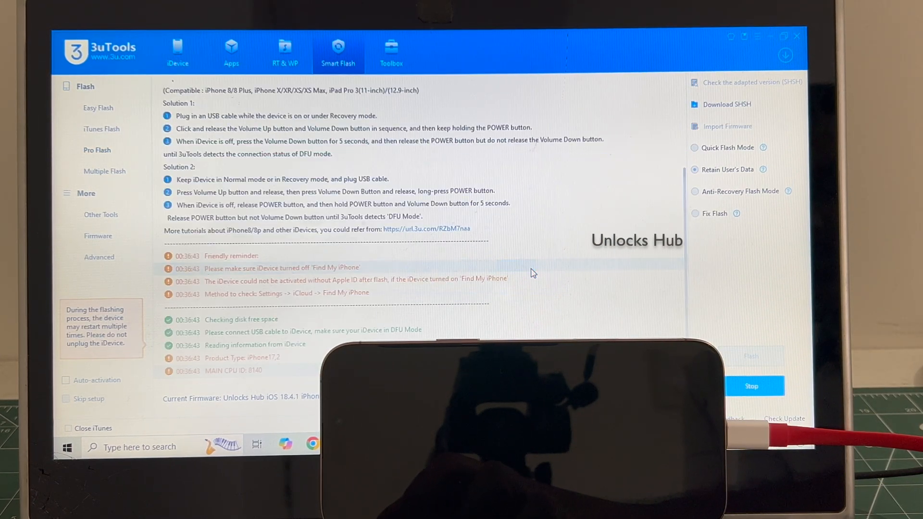